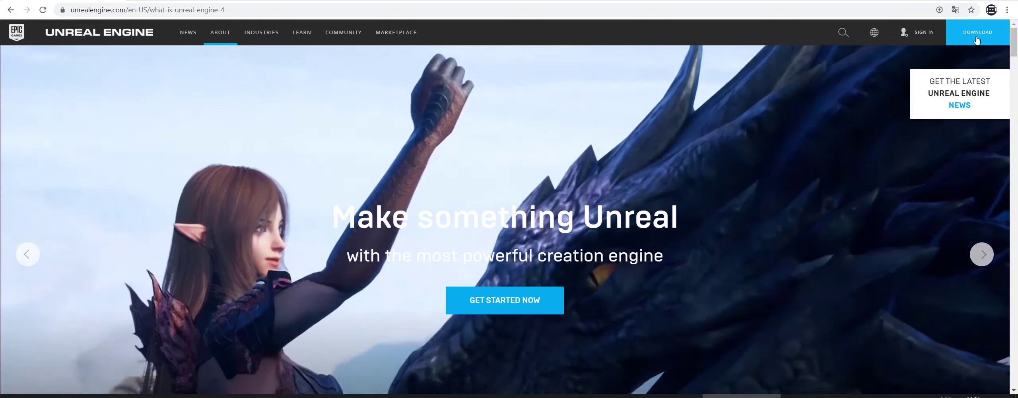
# Start the Unreal Engine download and sign in with an existing Epic Games account.
pyautogui.click(976, 36)
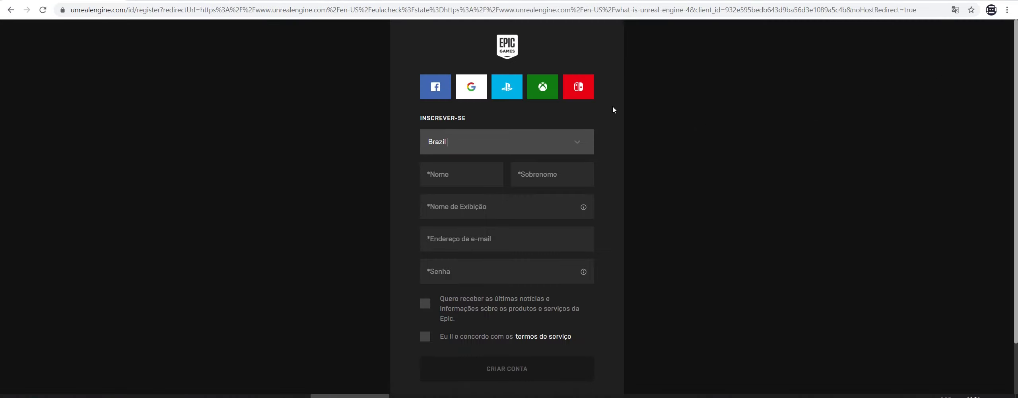
pyautogui.scroll(-1, 617, 163)
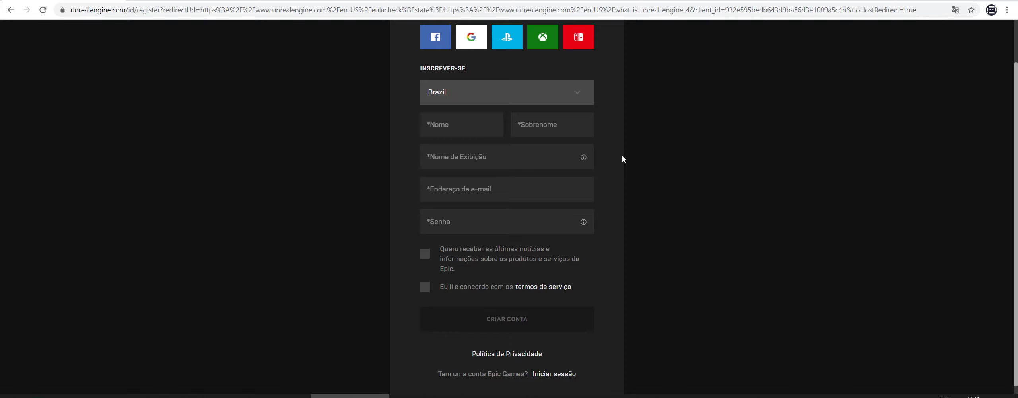
pyautogui.click(557, 374)
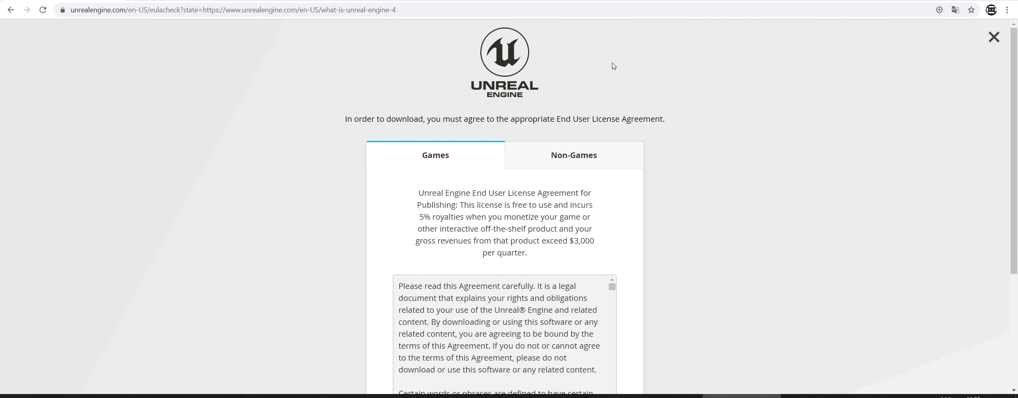
# Accept the Non-Games Creators license and proceed to the Unreal Engine download.
pyautogui.click(581, 153)
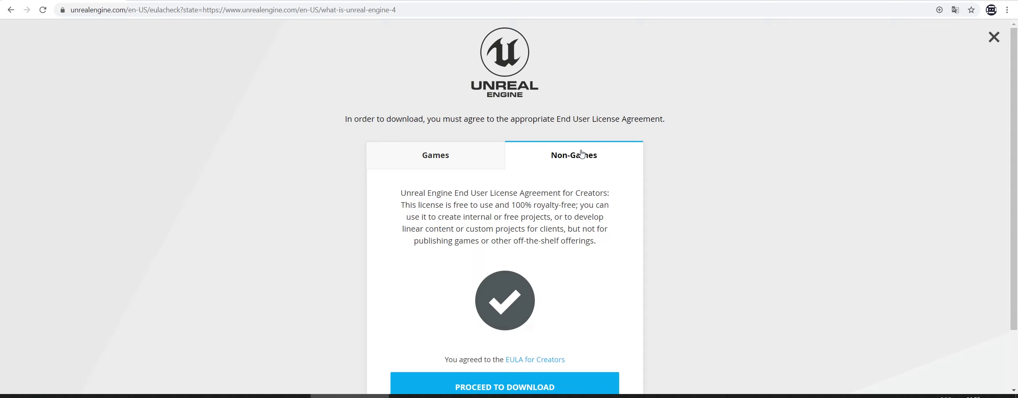
pyautogui.scroll(-1, 693, 150)
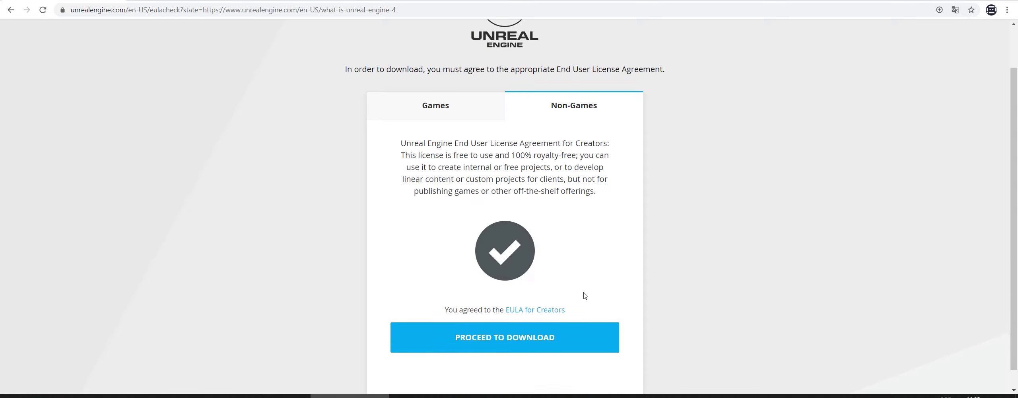
pyautogui.click(516, 338)
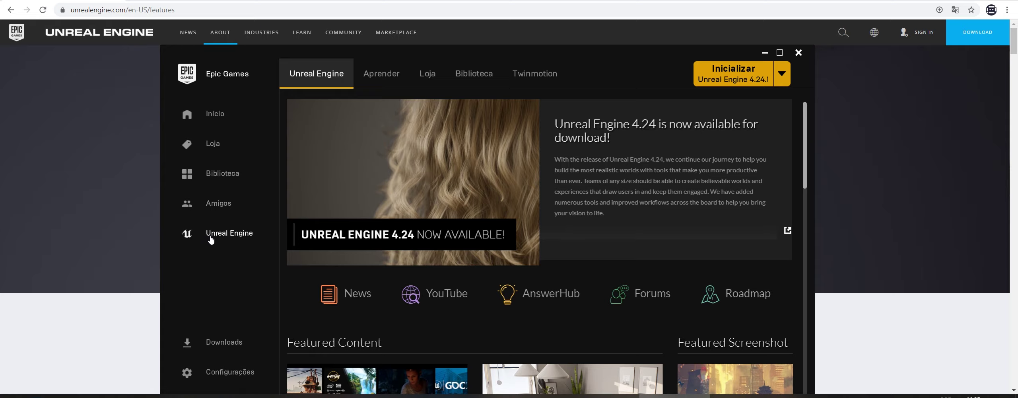
# Review the library's engine versions and the installable ones, then discard the added 4.22.3 slot.
pyautogui.click(473, 82)
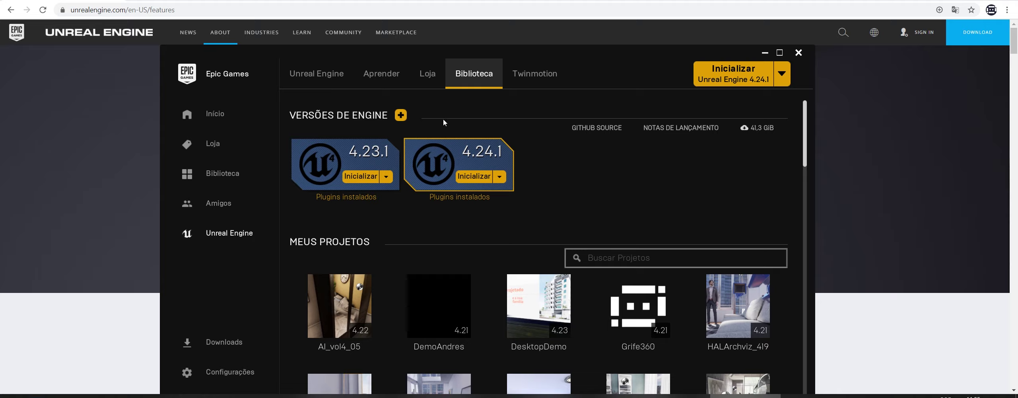
pyautogui.click(403, 117)
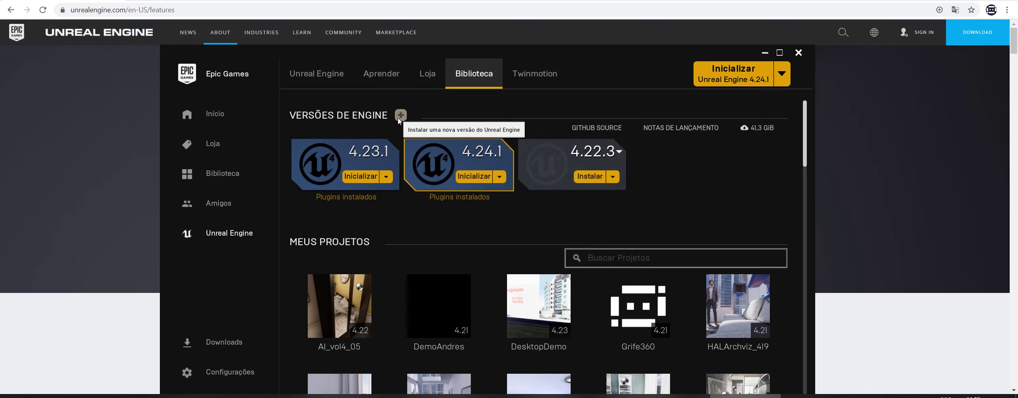
pyautogui.click(620, 153)
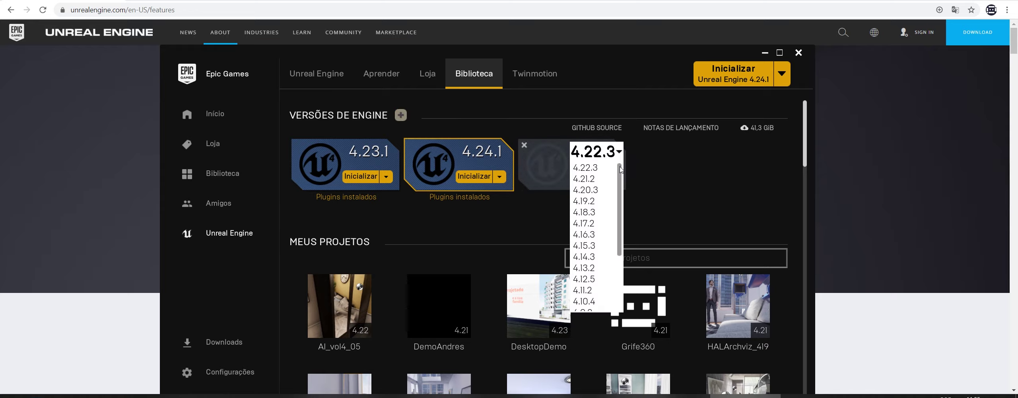
pyautogui.moveTo(620, 169)
pyautogui.mouseDown()
pyautogui.moveTo(619, 230)
pyautogui.moveTo(618, 163)
pyautogui.mouseUp()
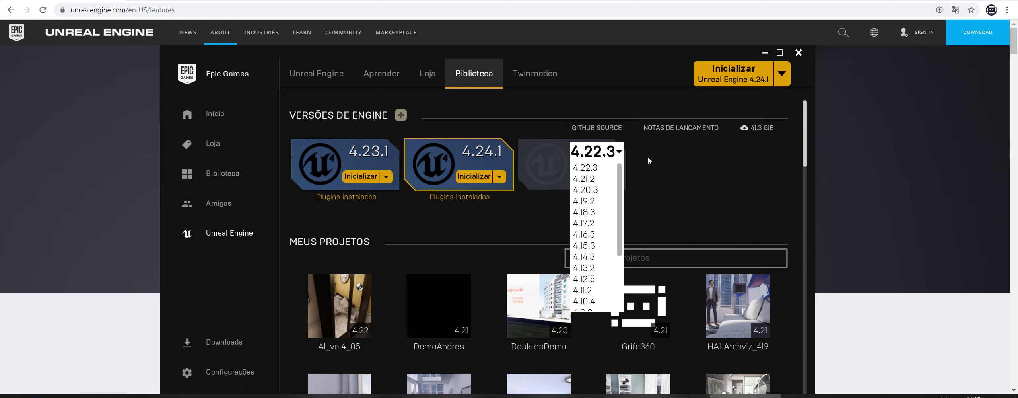
pyautogui.click(620, 158)
pyautogui.click(524, 145)
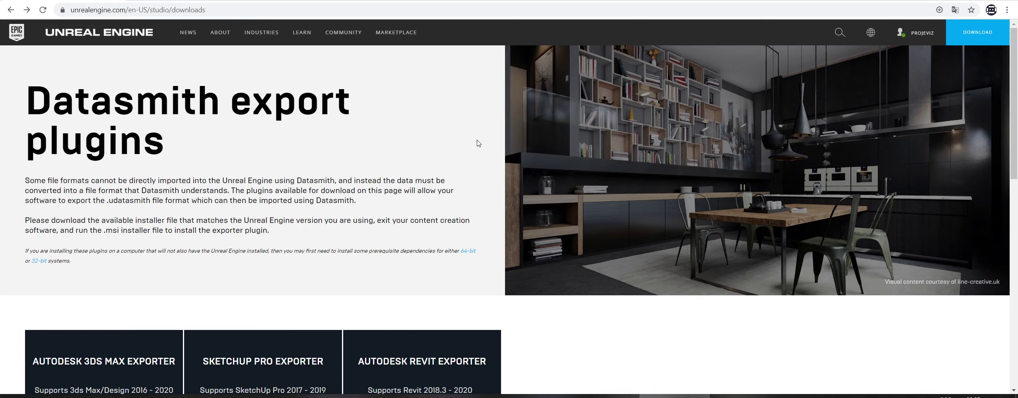
# Scroll to the Datasmith exporters and leave the 3ds Max exporter on version 4.24.
pyautogui.scroll(-2, 490, 150)
pyautogui.scroll(-4, 489, 151)
pyautogui.scroll(-1, 548, 181)
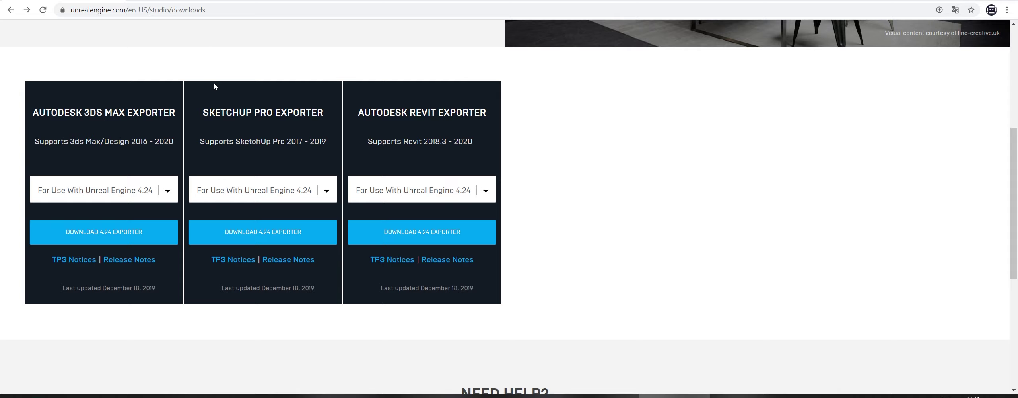
pyautogui.click(169, 193)
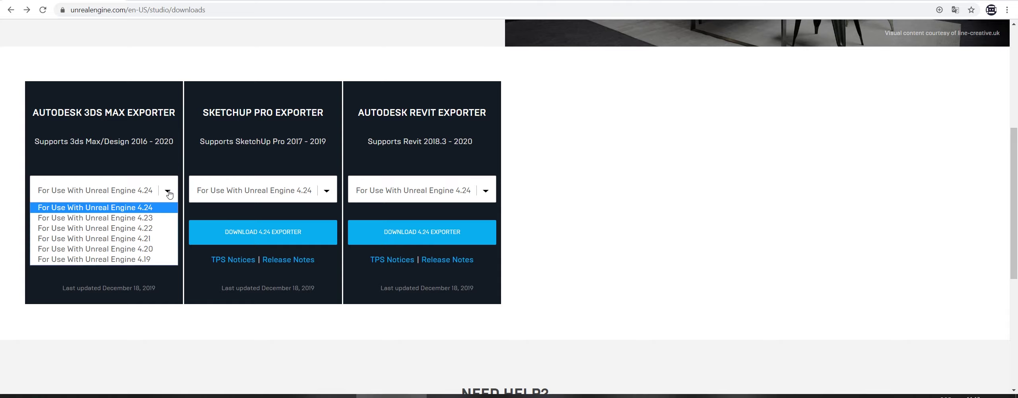
pyautogui.click(169, 194)
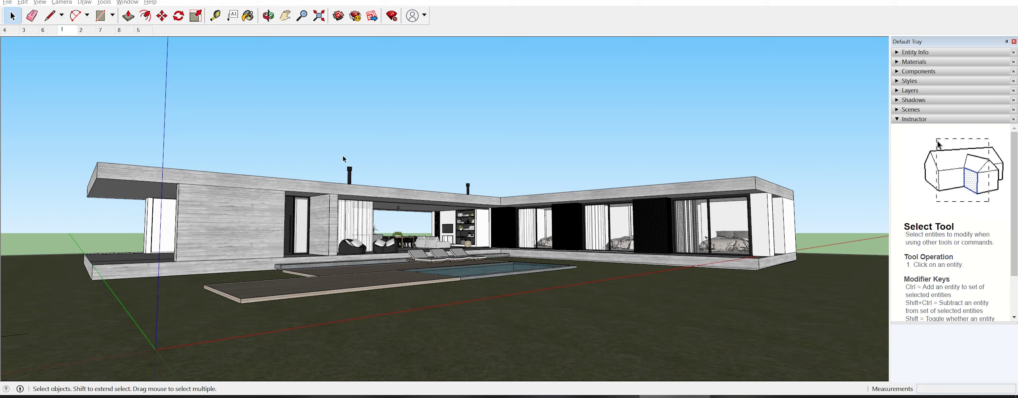
# Export the 3D model as 'Tutorial' with file type Unreal Datasmith (*.udatasmith).
pyautogui.click(7, 4)
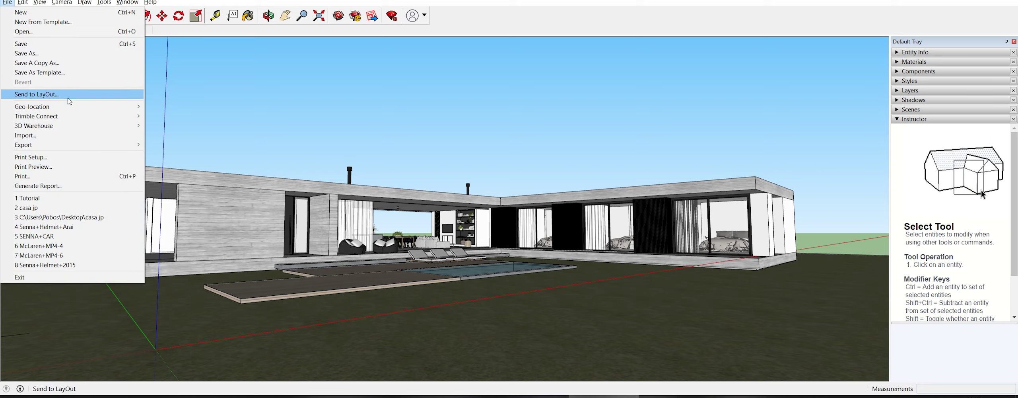
pyautogui.moveTo(117, 145)
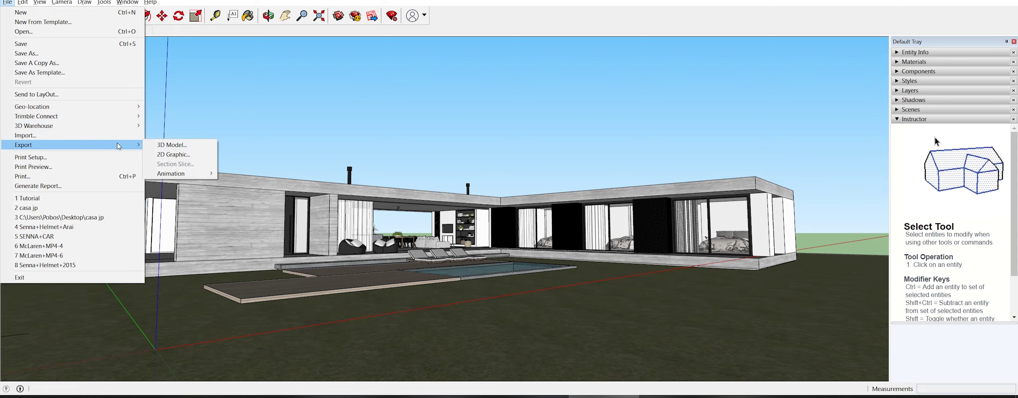
pyautogui.click(177, 147)
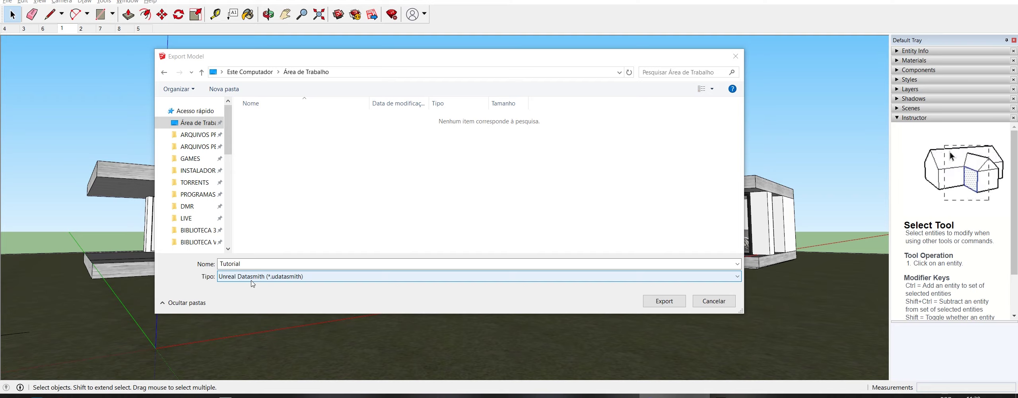
pyautogui.click(257, 281)
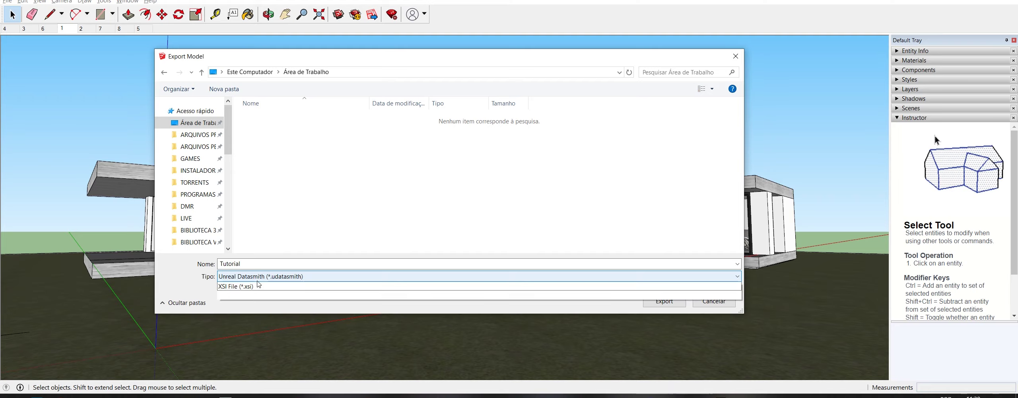
pyautogui.click(301, 279)
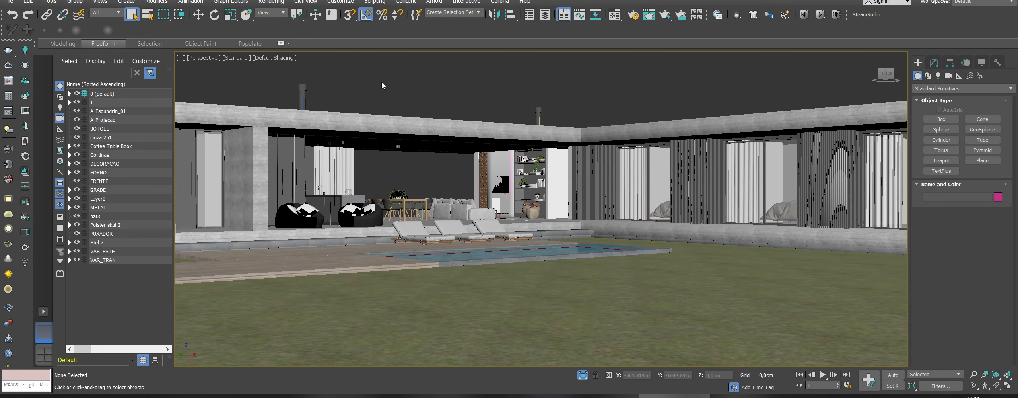
# Open the Select File to Export dialog via File > Export > Export.
pyautogui.click(9, 2)
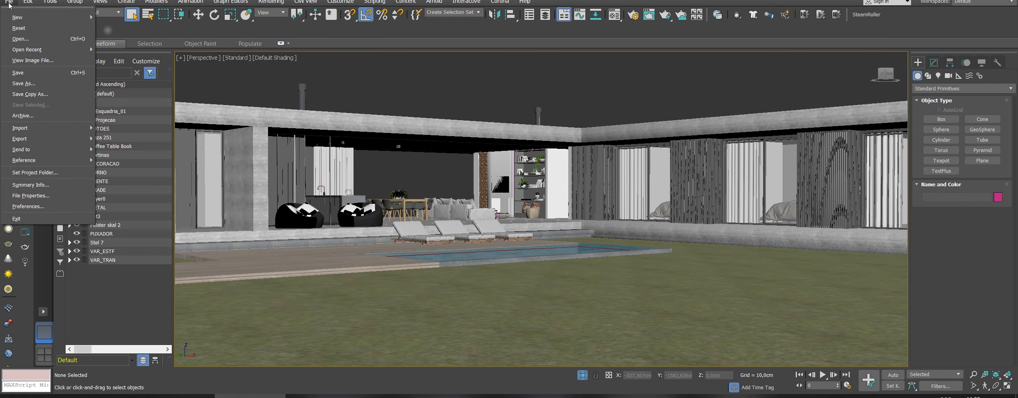
pyautogui.moveTo(40, 139)
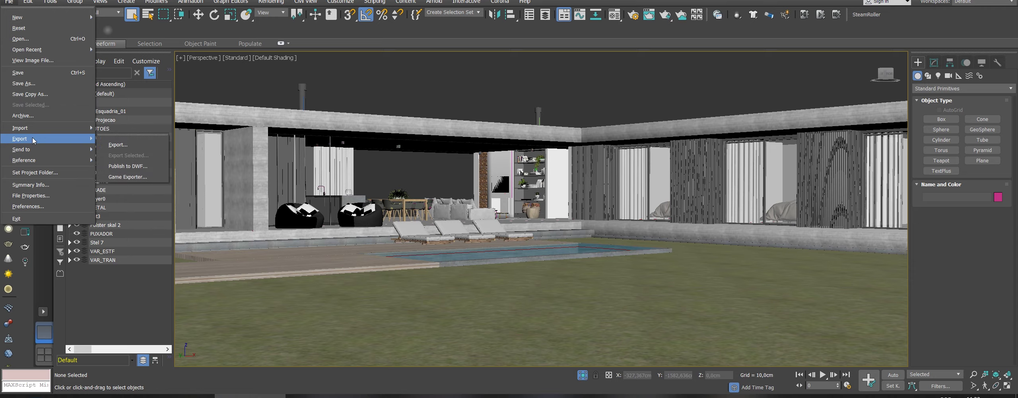
pyautogui.click(118, 145)
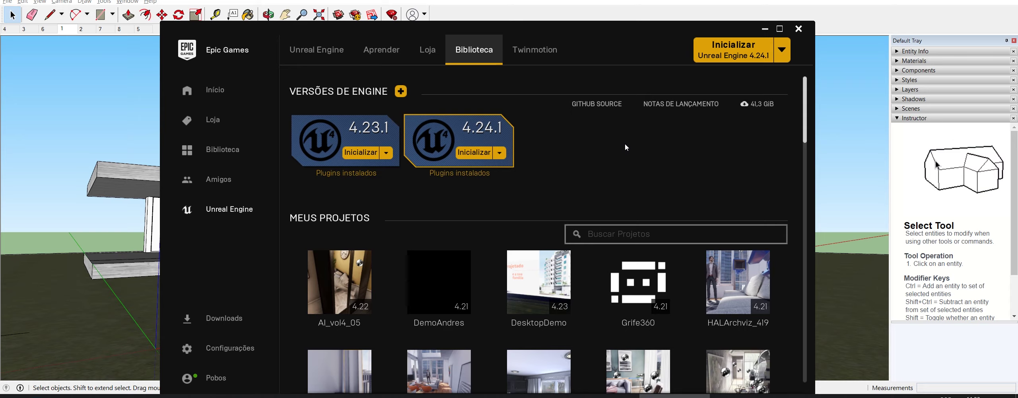
# Launch Unreal Engine 4.24.1 and create a Blank Architecture, Engineering, and Construction project.
pyautogui.click(476, 156)
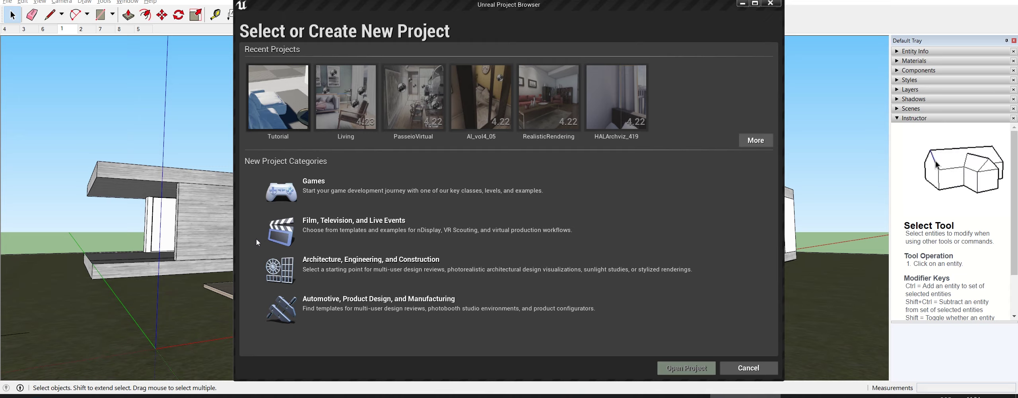
pyautogui.click(277, 278)
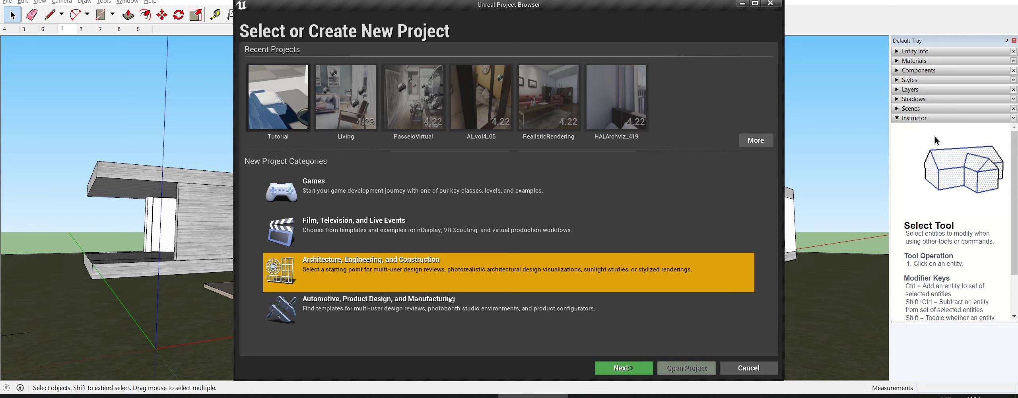
pyautogui.click(619, 373)
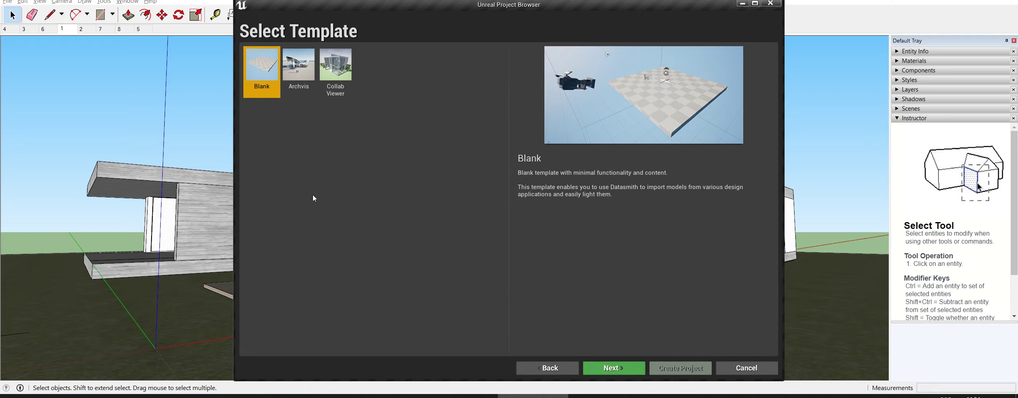
pyautogui.click(615, 369)
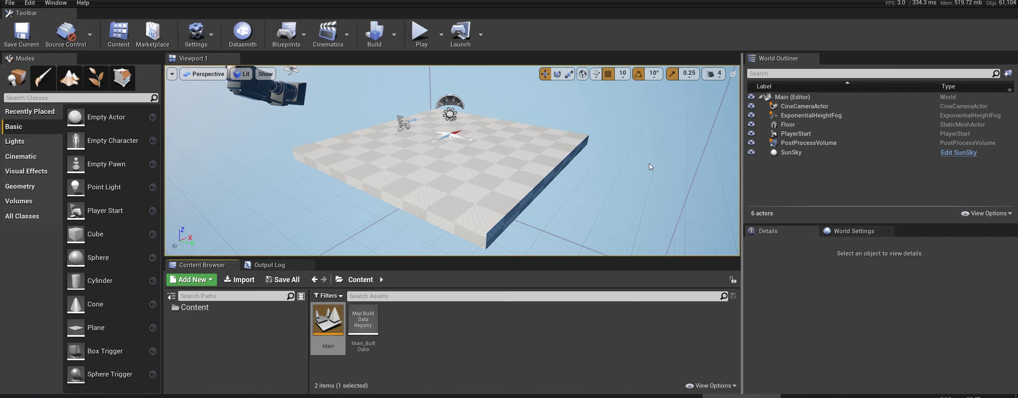
# Choose Tutorial.udatasmith for Datasmith import, targeting the Content folder.
pyautogui.click(246, 38)
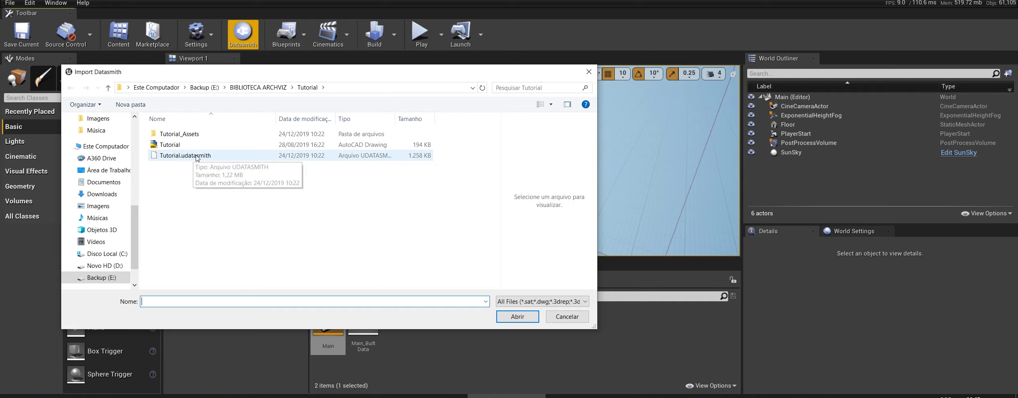
pyautogui.click(196, 157)
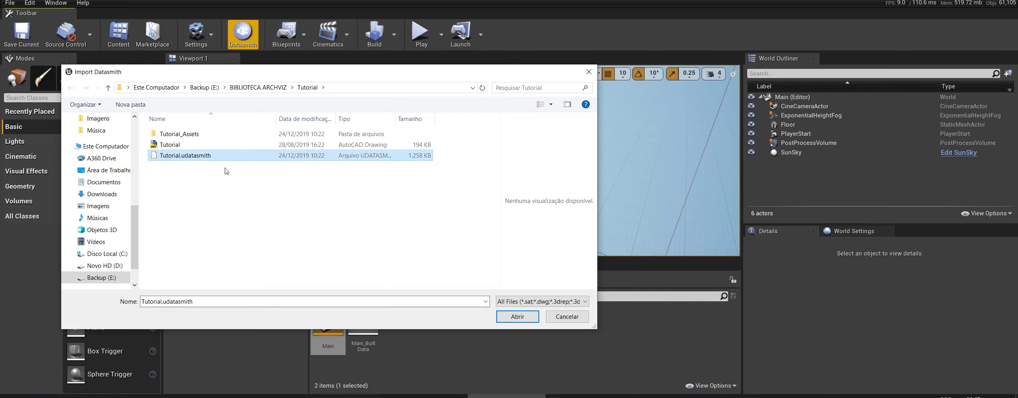
pyautogui.click(530, 319)
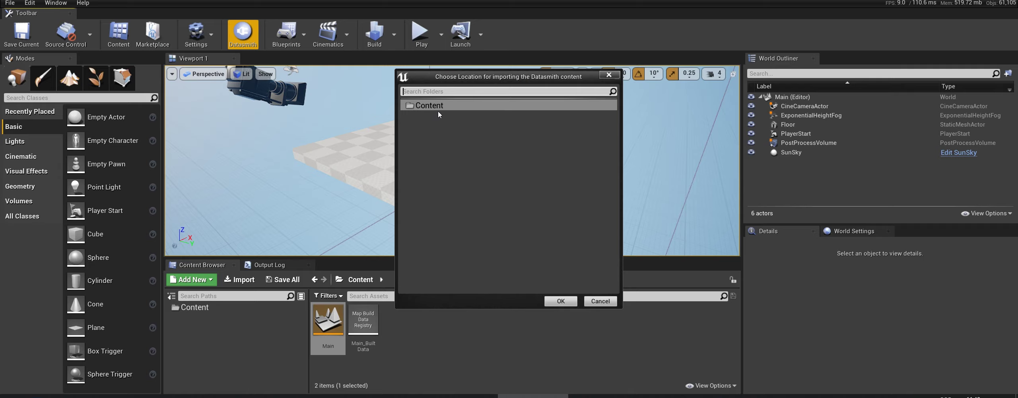
pyautogui.click(554, 301)
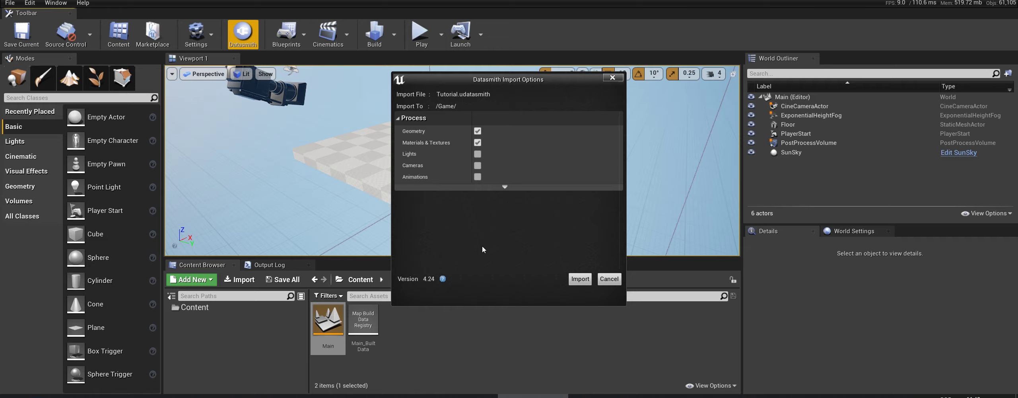
# Import Tutorial.udatasmith with only Geometry and Materials & Textures enabled.
pyautogui.click(580, 279)
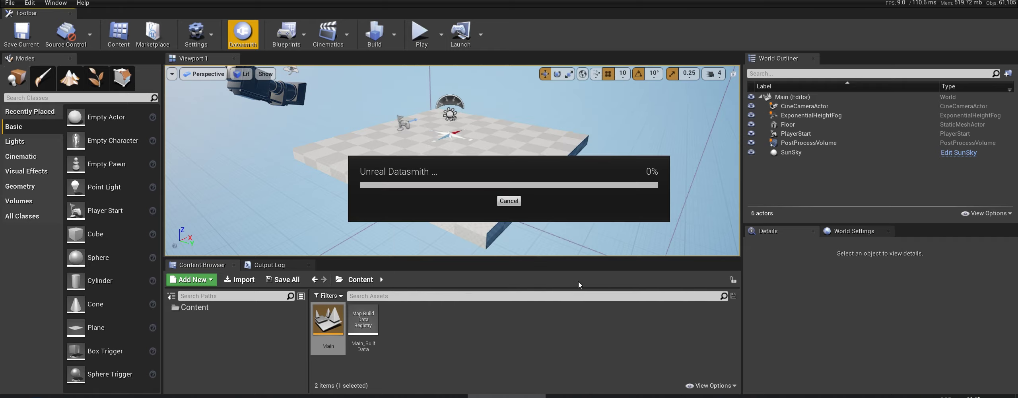